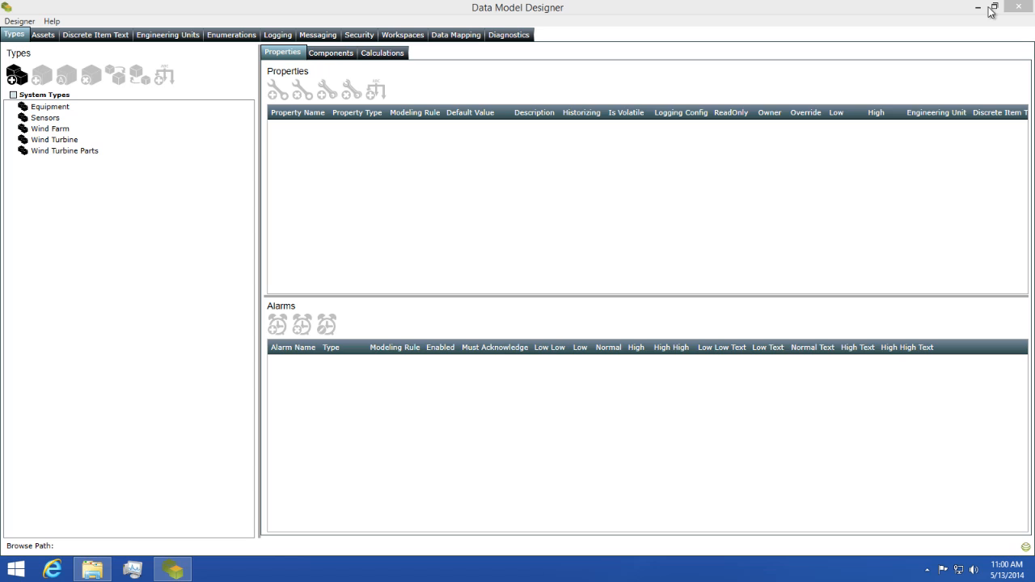
Step: Add a security role named Engineers
left_click(359, 38)
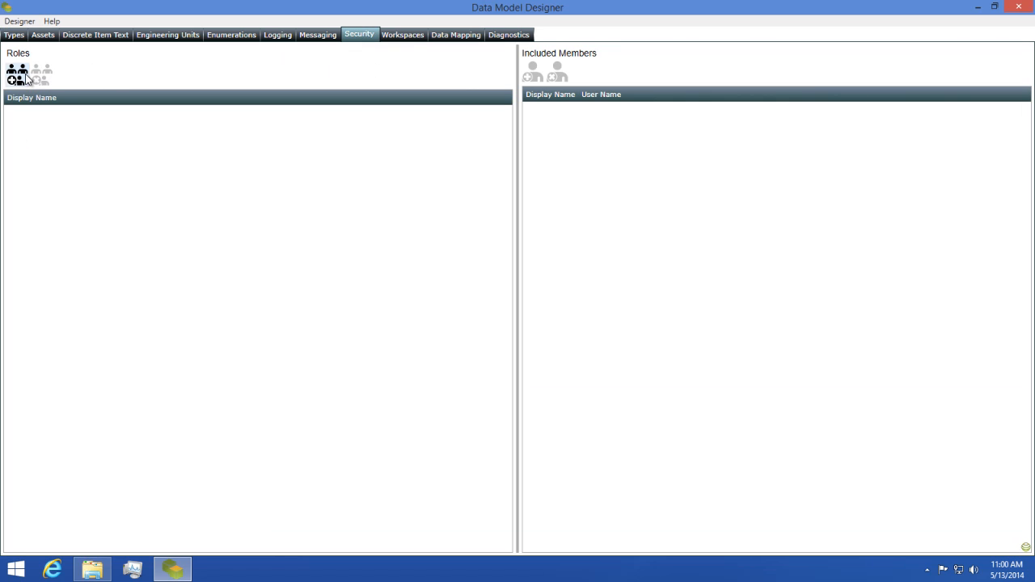
left_click(23, 79)
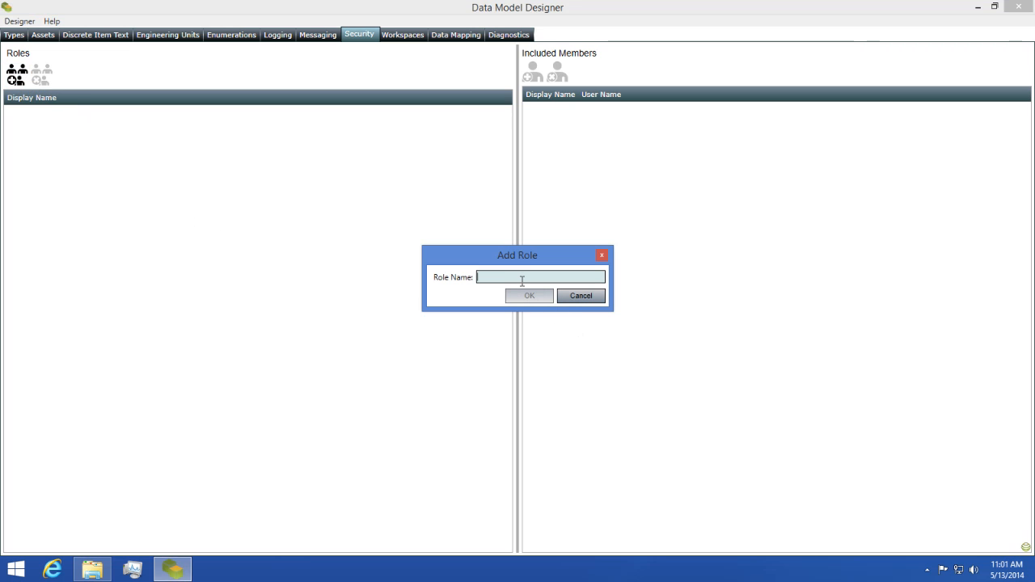
type("Engineer")
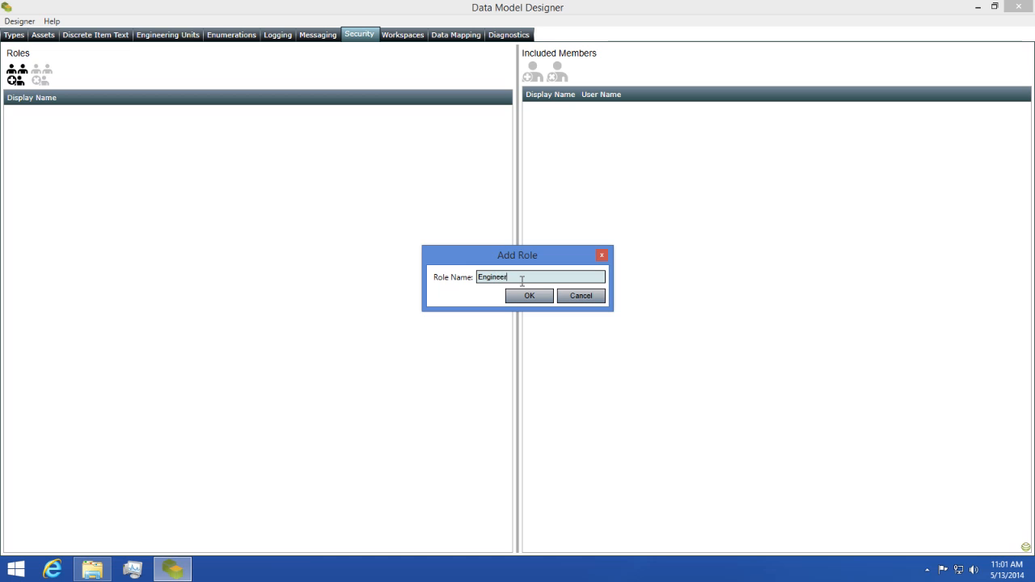
type("s")
left_click(527, 296)
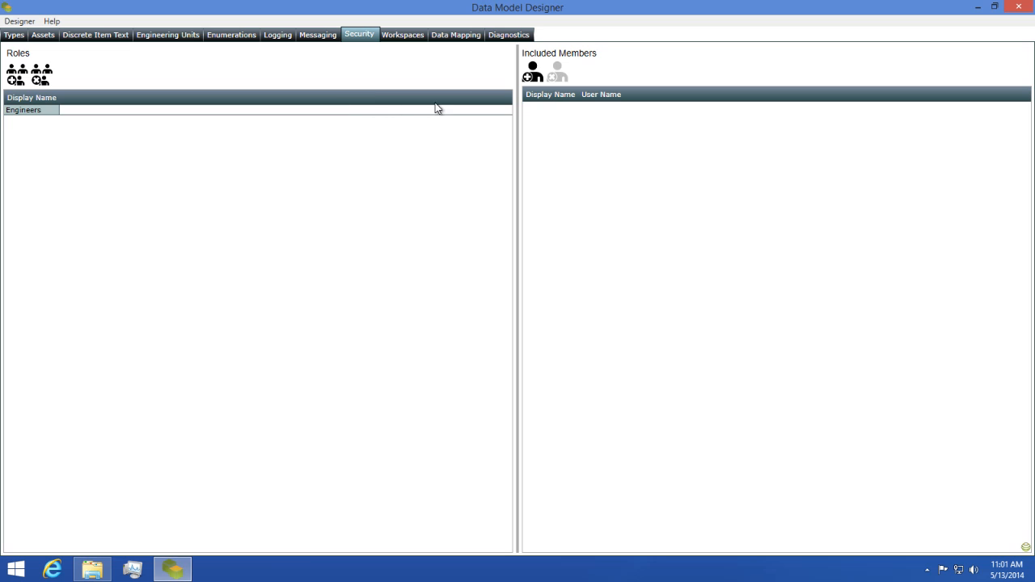
Step: Add the Engineer1 user profile as an included member of the Engineers role
left_click(533, 76)
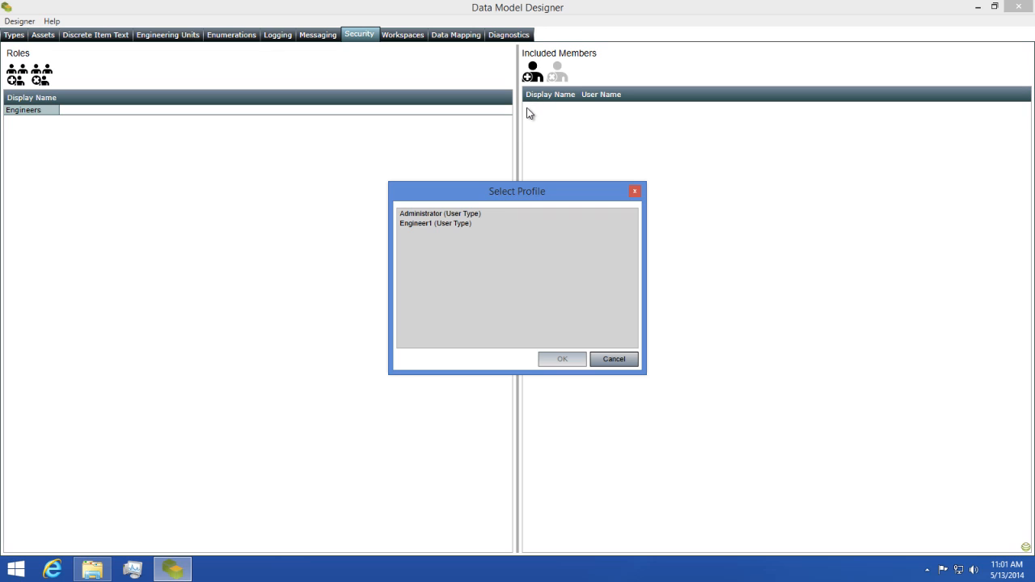
left_click(453, 224)
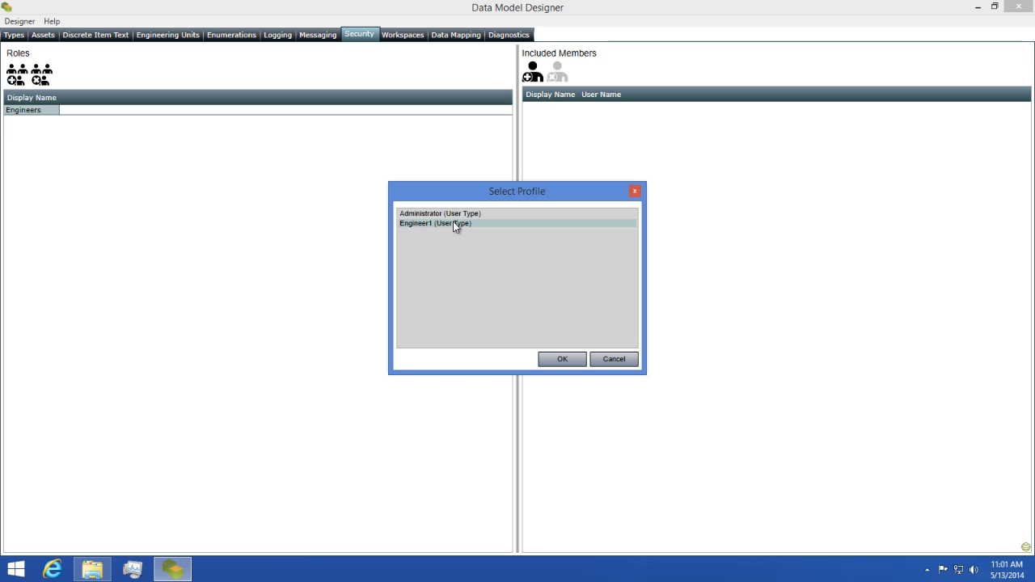
left_click(553, 359)
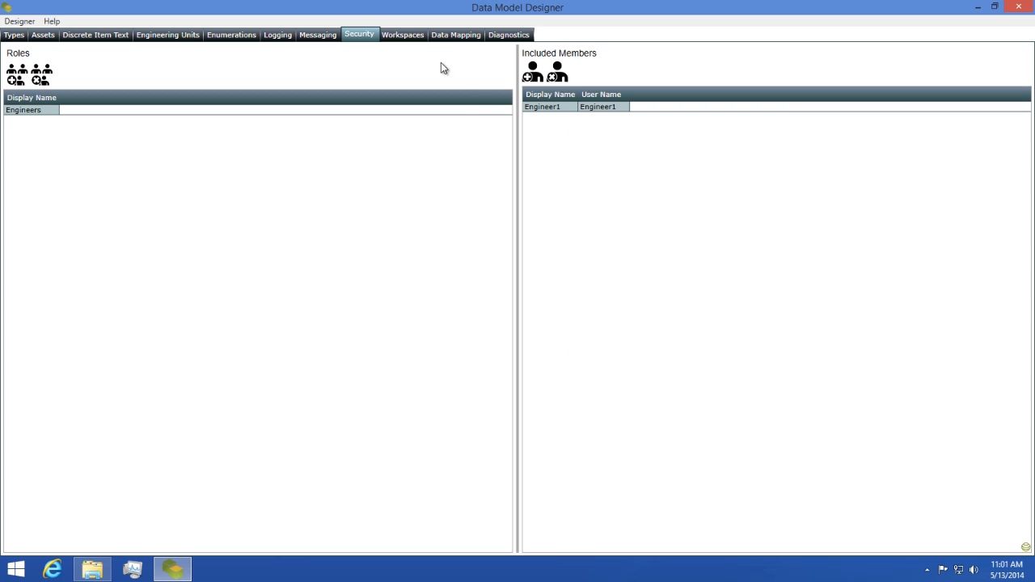
Step: Add a new workspace named Engineers Workspace
left_click(421, 40)
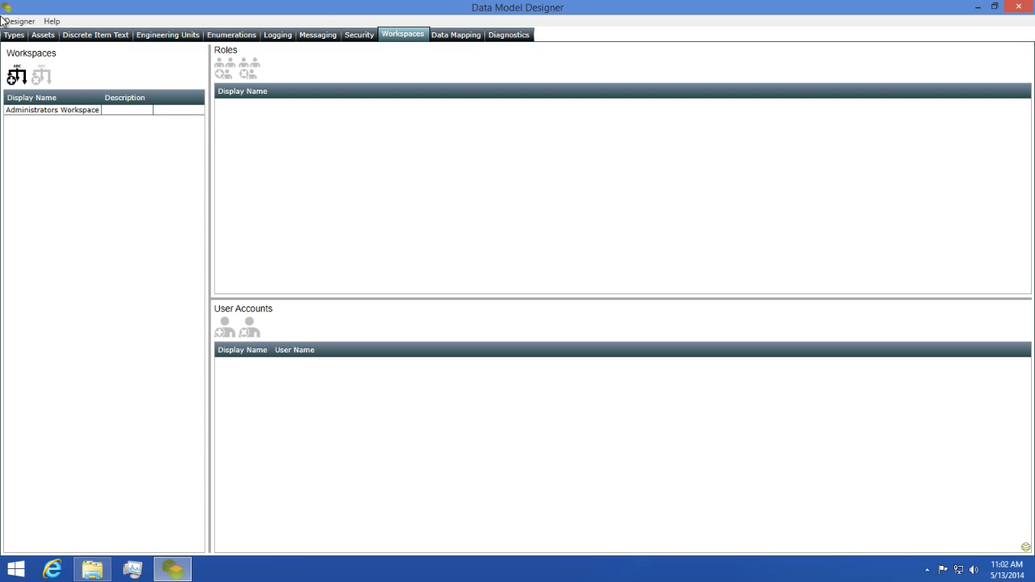
left_click(17, 76)
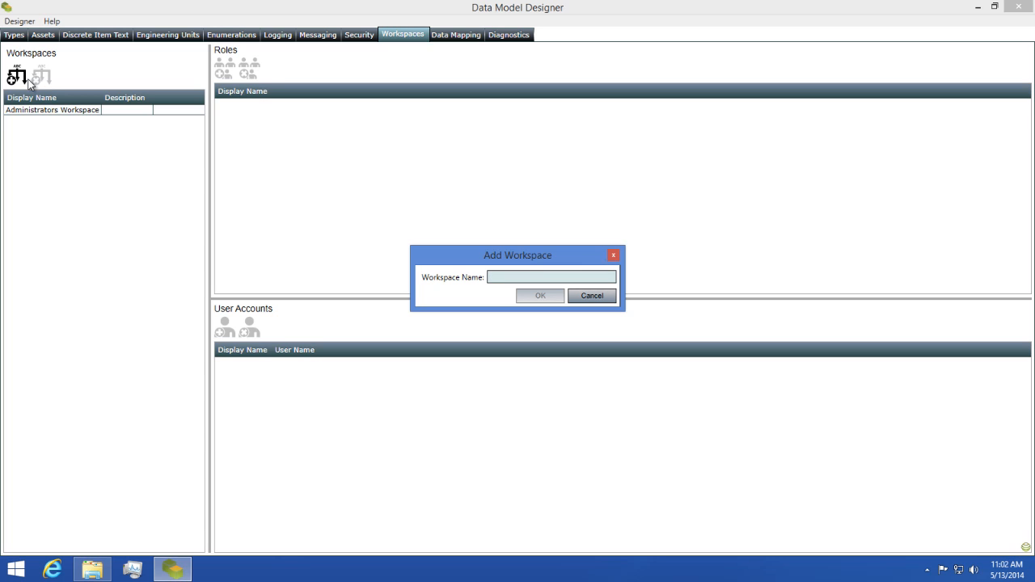
left_click(528, 277)
type("Eng")
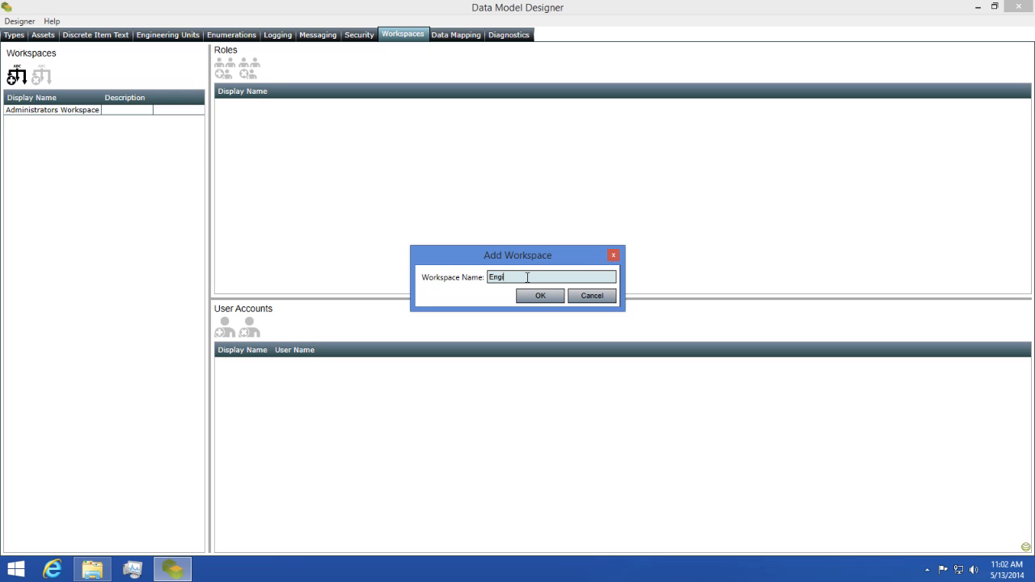
type("ineers Workspace")
left_click(550, 297)
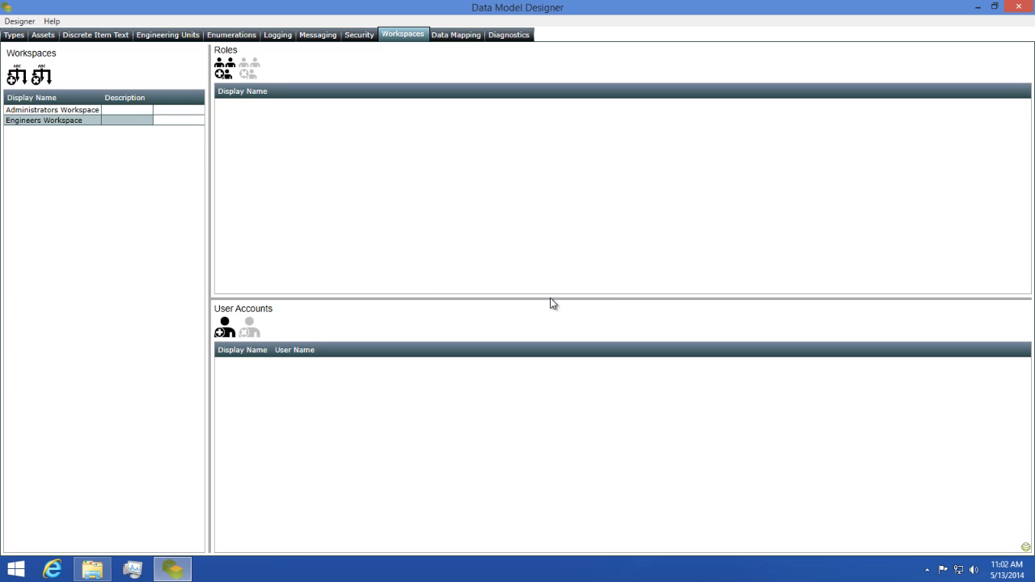
Step: Assign the Engineers role to the Engineers Workspace
left_click(224, 75)
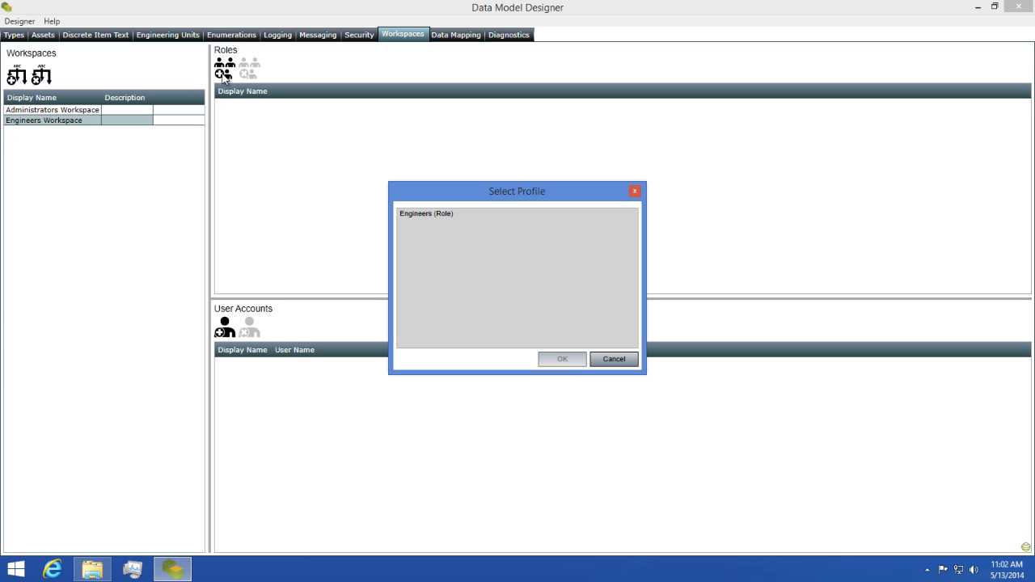
left_click(406, 214)
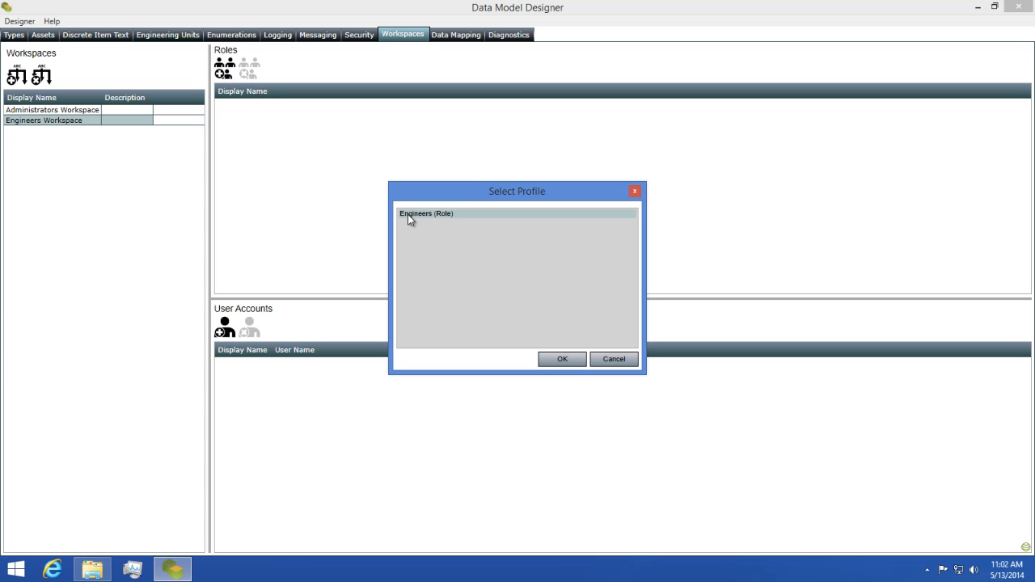
left_click(559, 359)
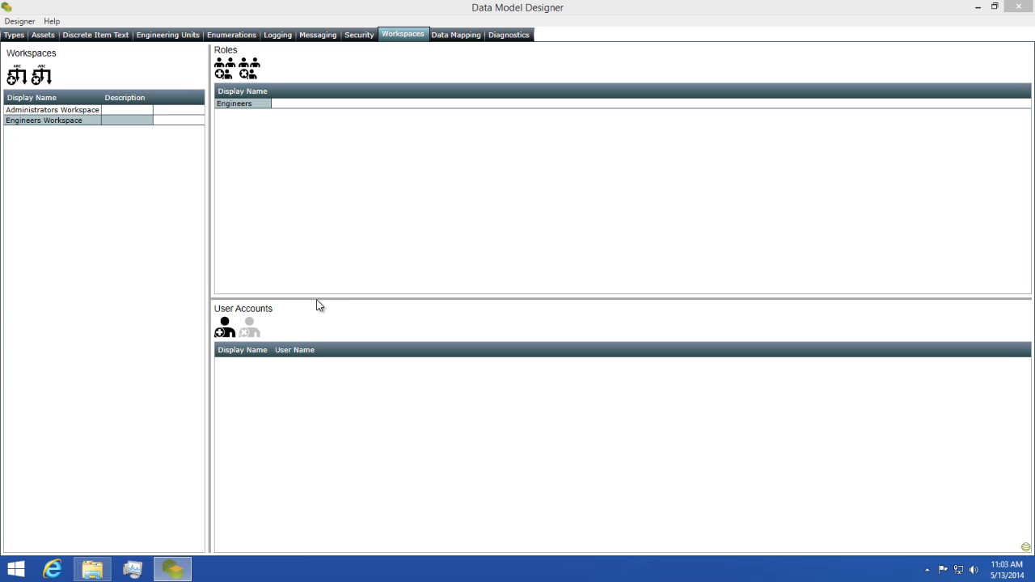
Step: Assign the Administrators Workspace to the Users group in the asset tree
left_click(43, 34)
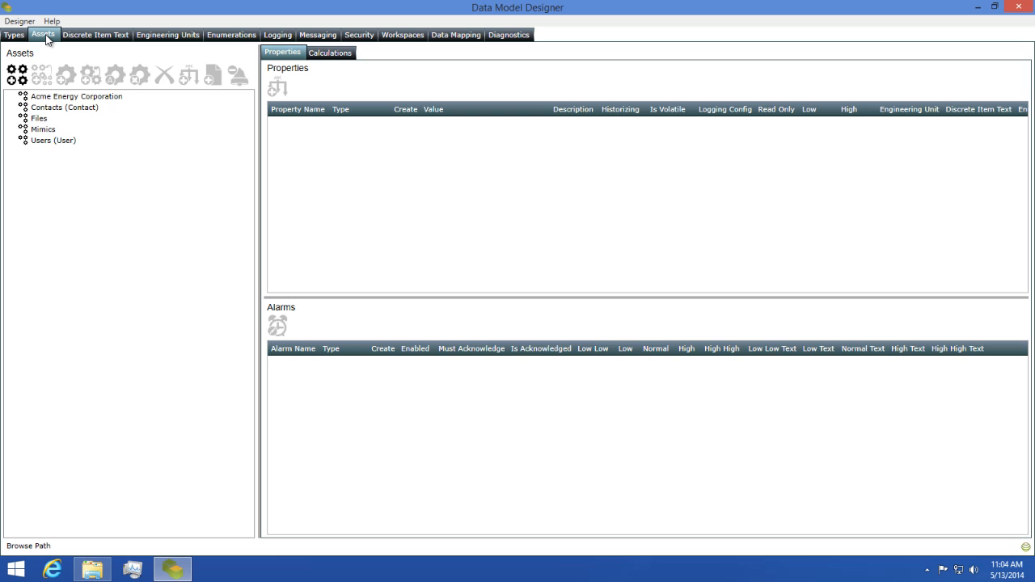
left_click(44, 143)
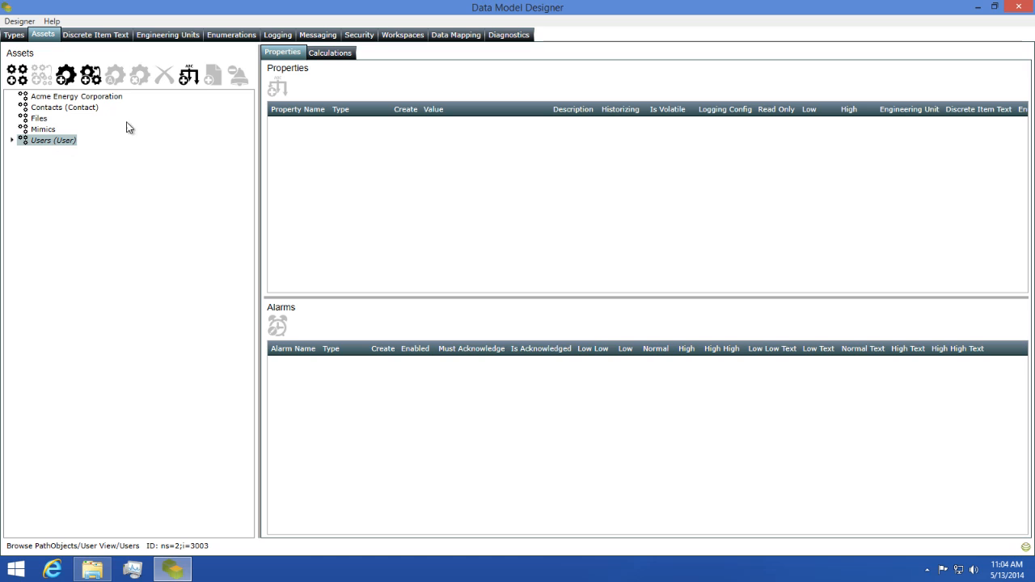
left_click(188, 77)
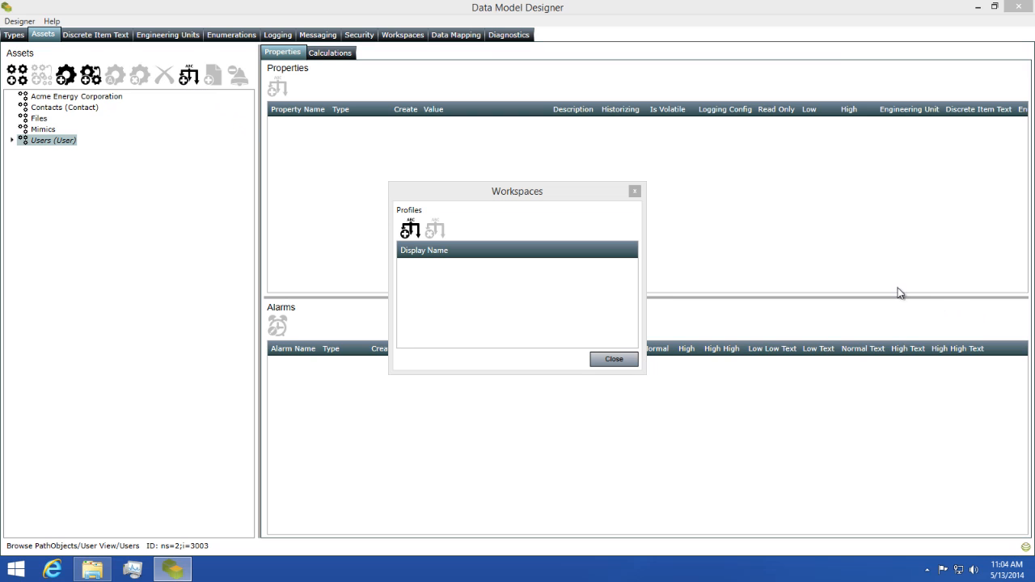
left_click(410, 232)
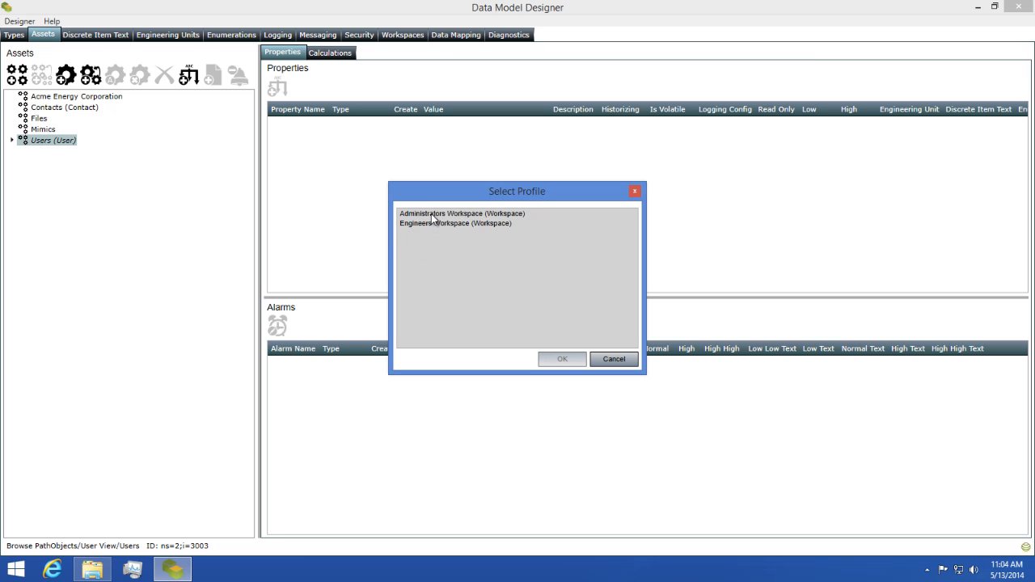
left_click(433, 215)
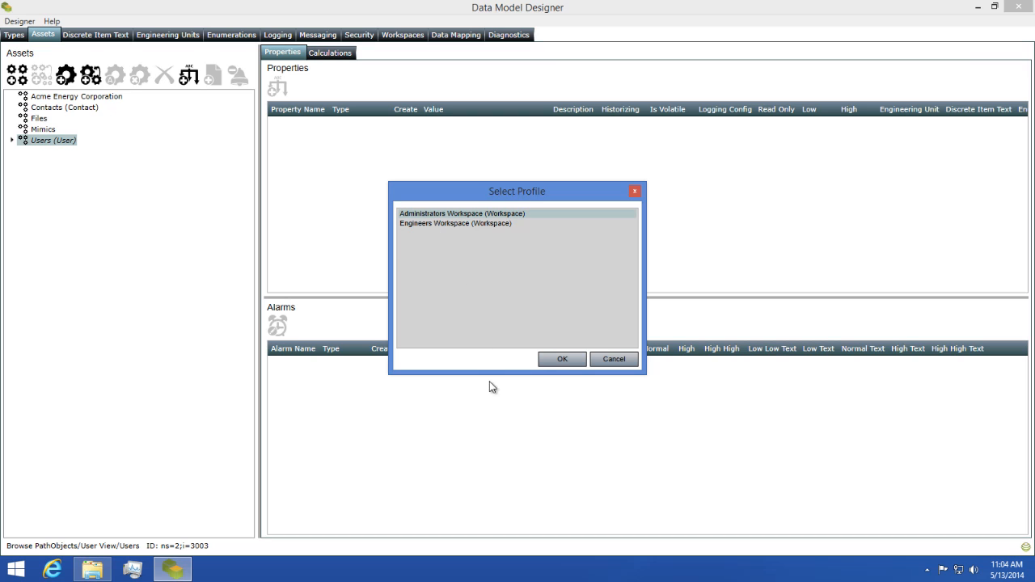
left_click(562, 359)
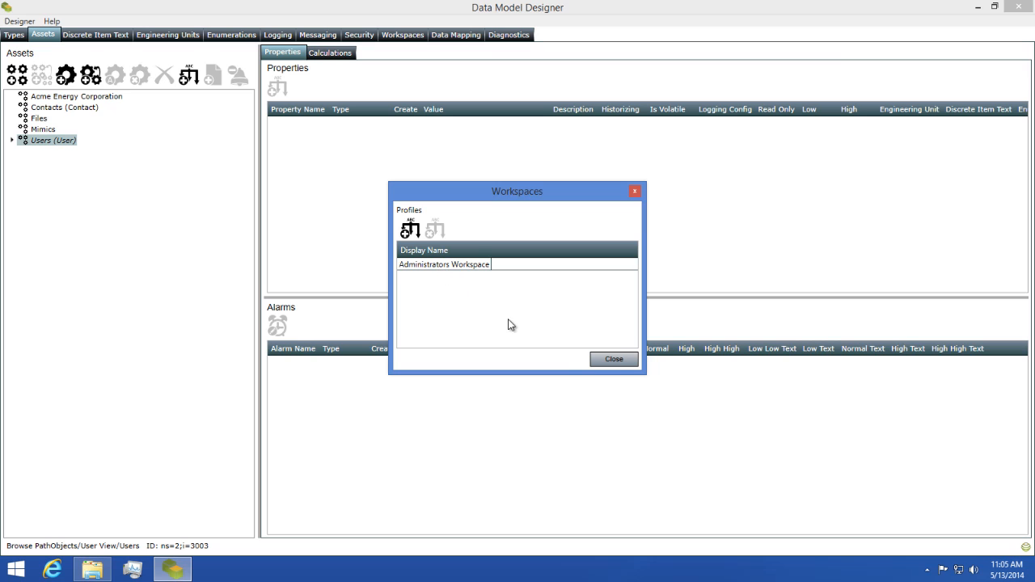
left_click(605, 362)
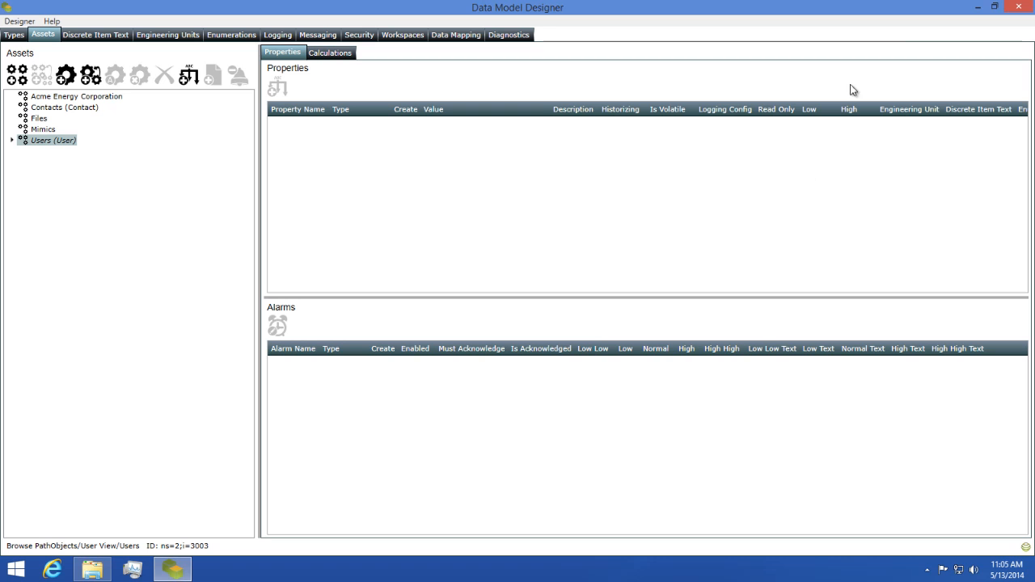
Step: Restart Data Model Designer logged in as Engineer1 and check which asset groups this user can see
left_click(1015, 12)
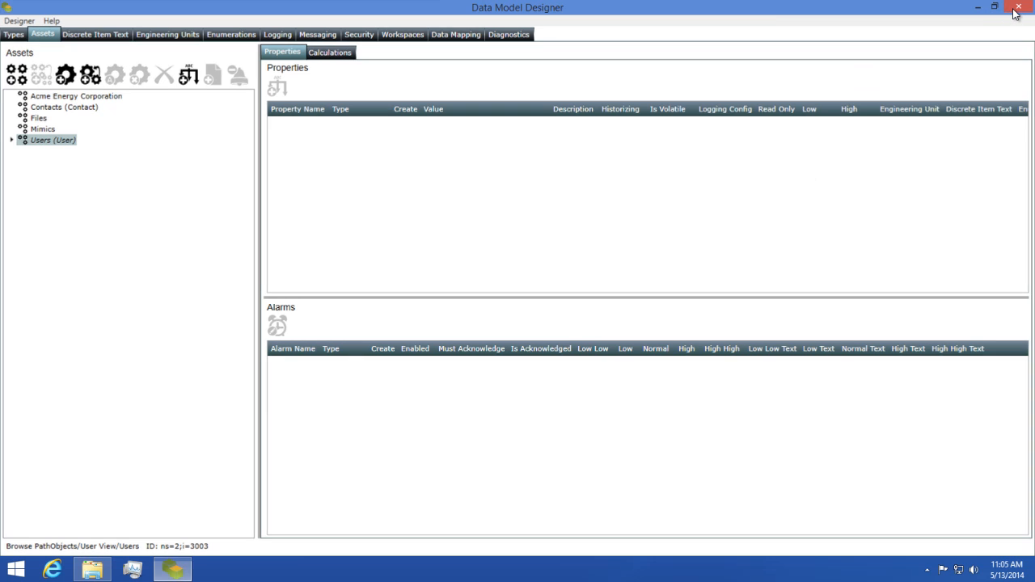
key("super")
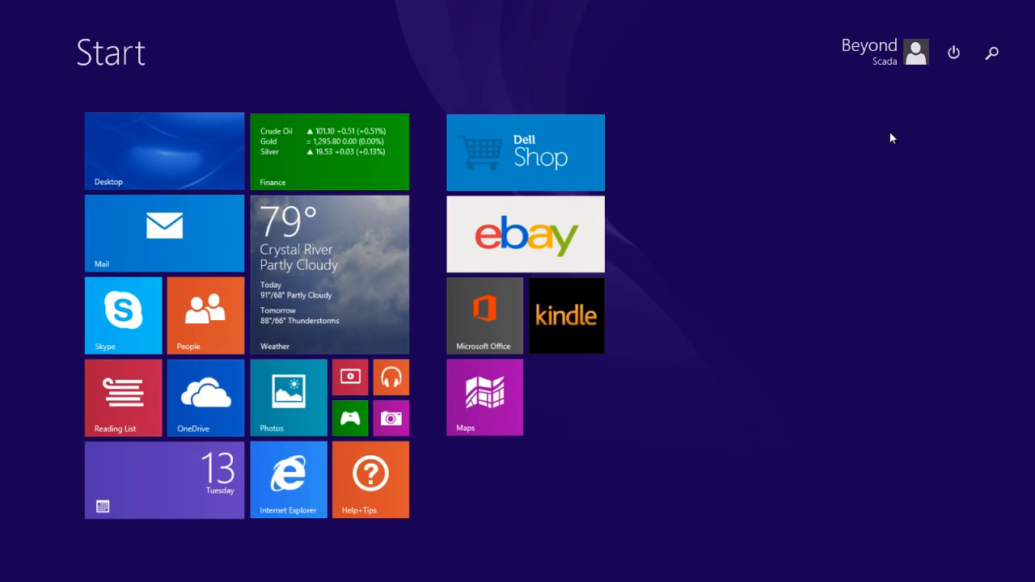
type("data Model Designer")
left_click(890, 133)
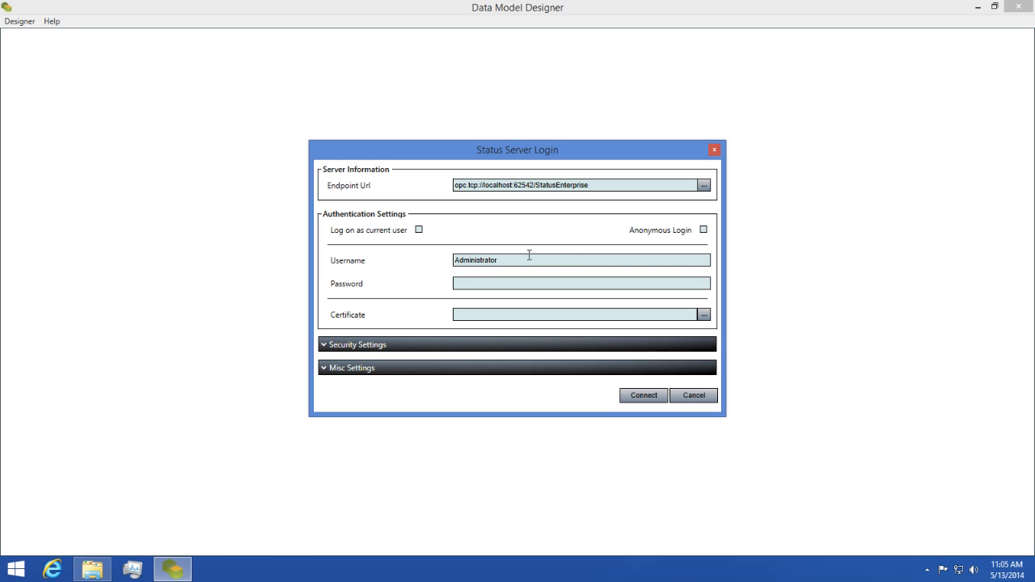
left_click_drag(497, 260, 455, 265)
type("Engineer1")
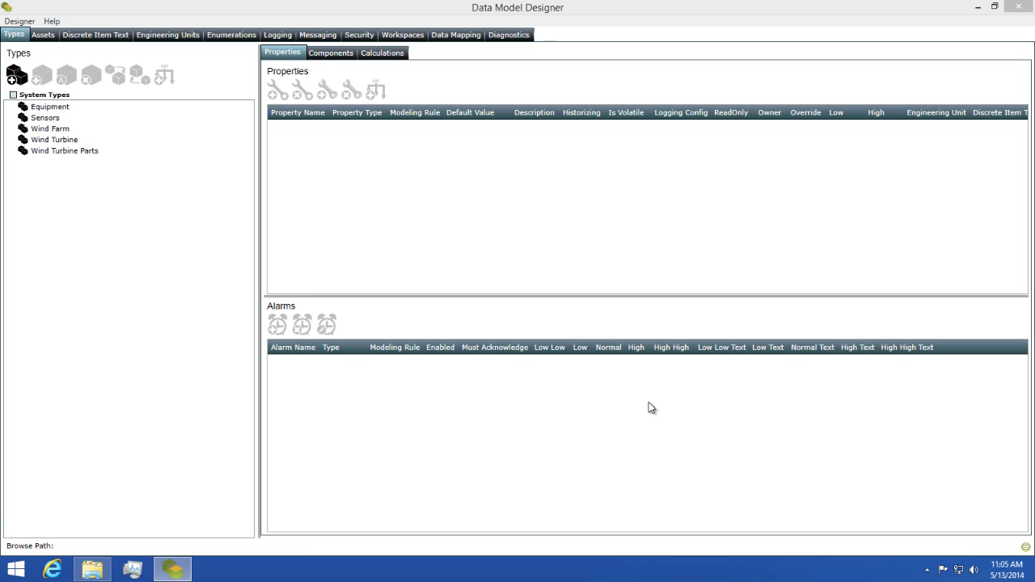
left_click(45, 35)
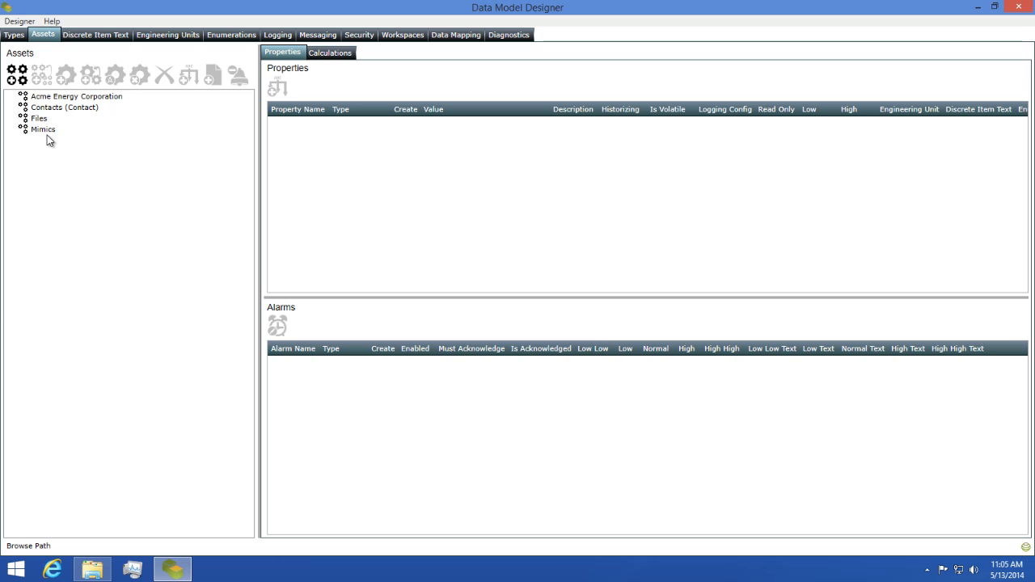
Step: Restart Data Model Designer logged in as Administrator and expand the Users group in the asset tree
left_click(1018, 7)
key("super")
type("dat")
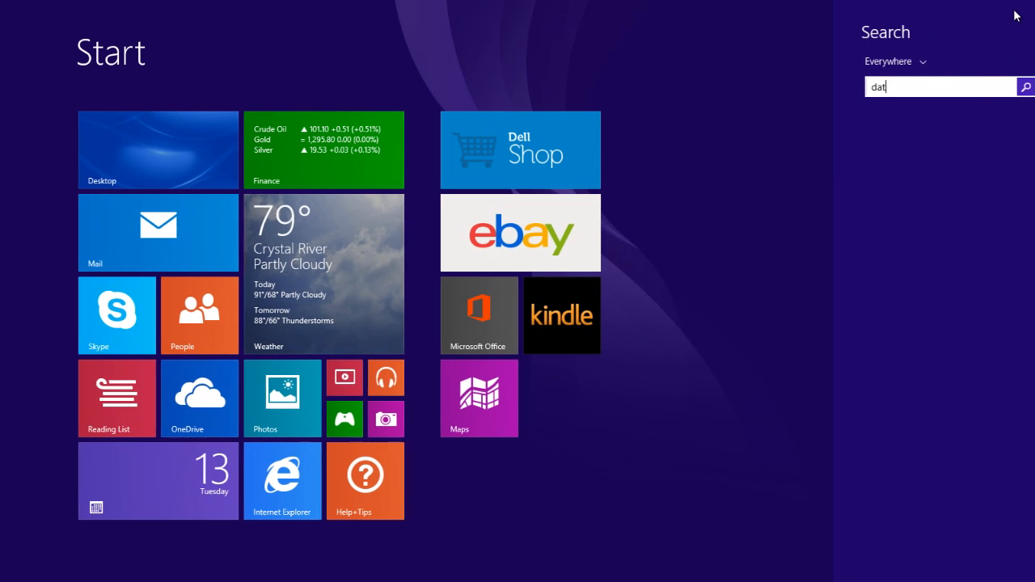
type("amo")
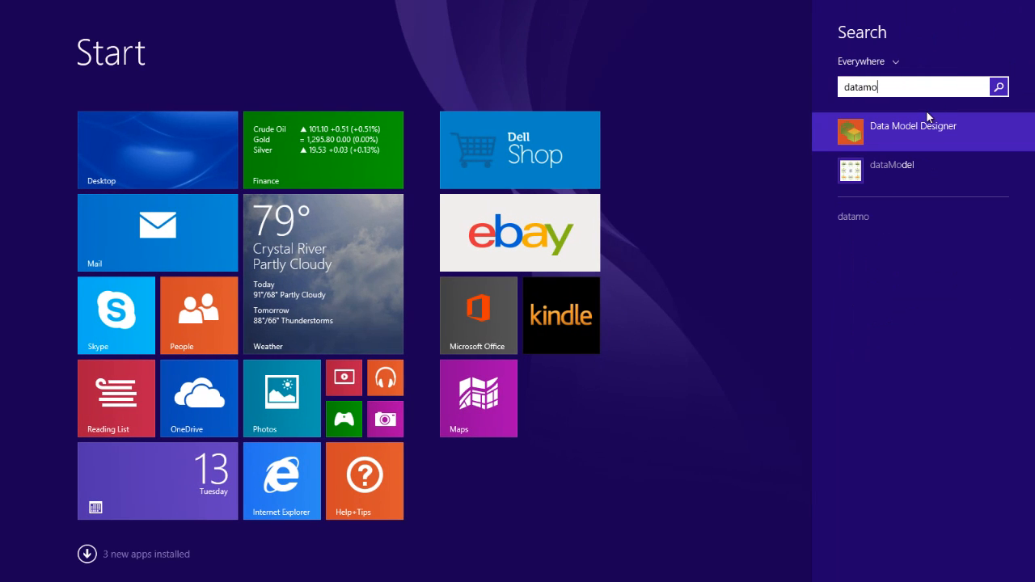
left_click(892, 132)
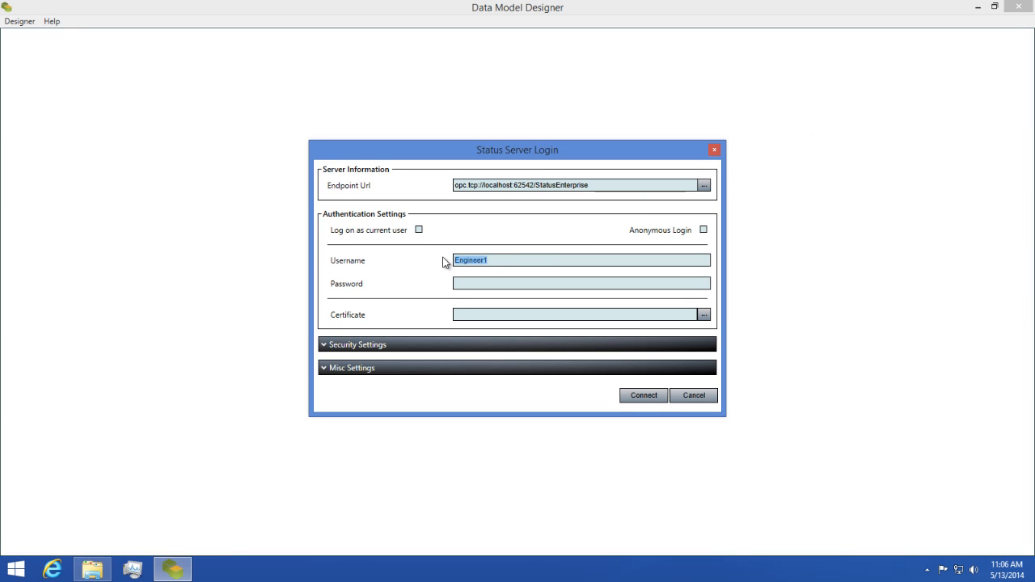
type("Administrator")
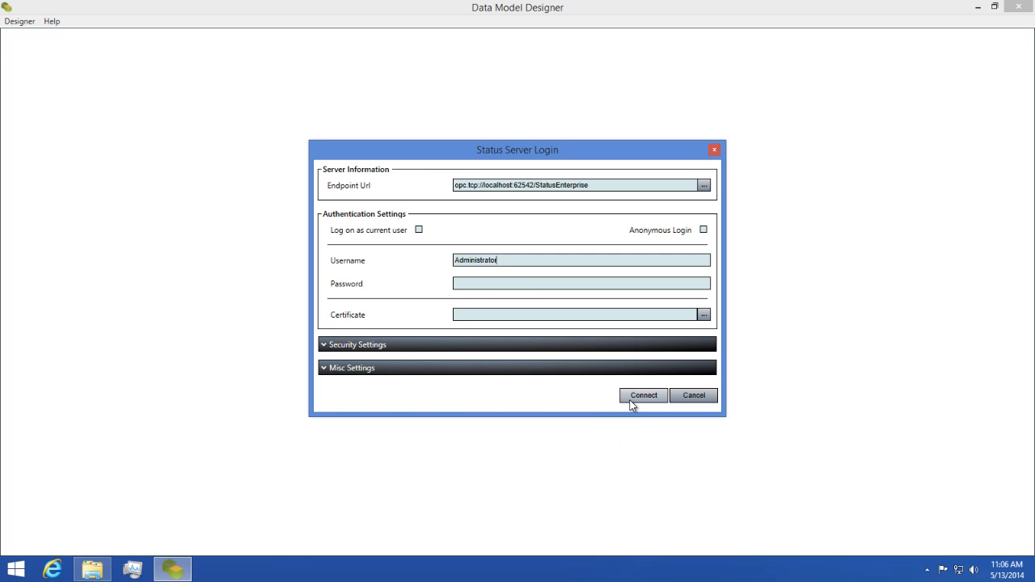
left_click(633, 402)
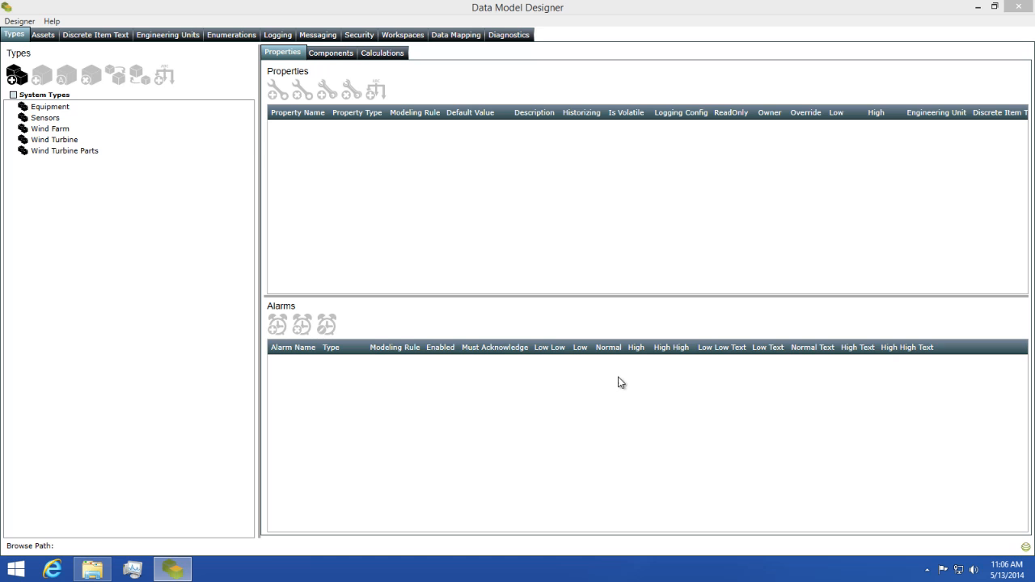
left_click(37, 34)
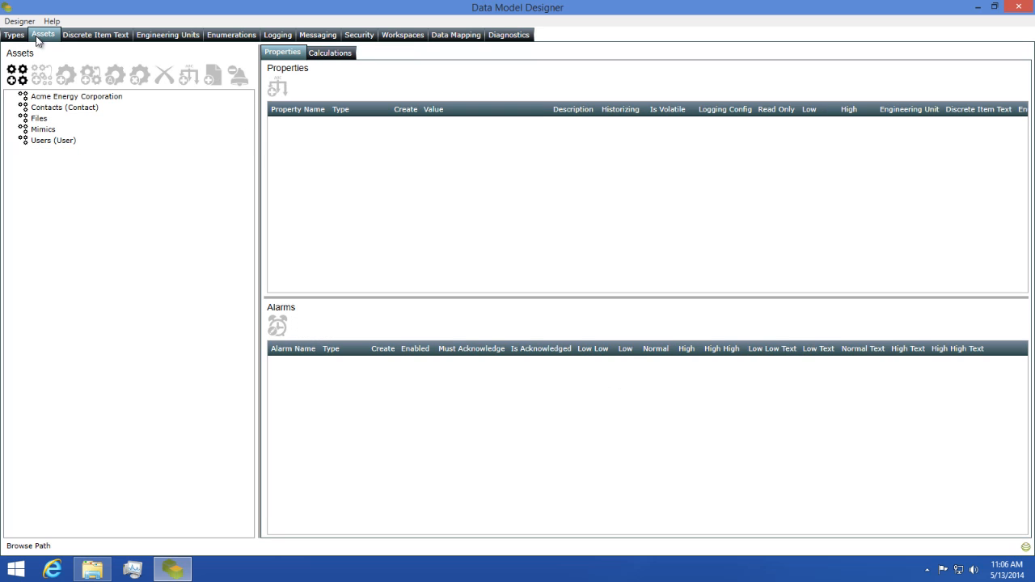
double_click(39, 141)
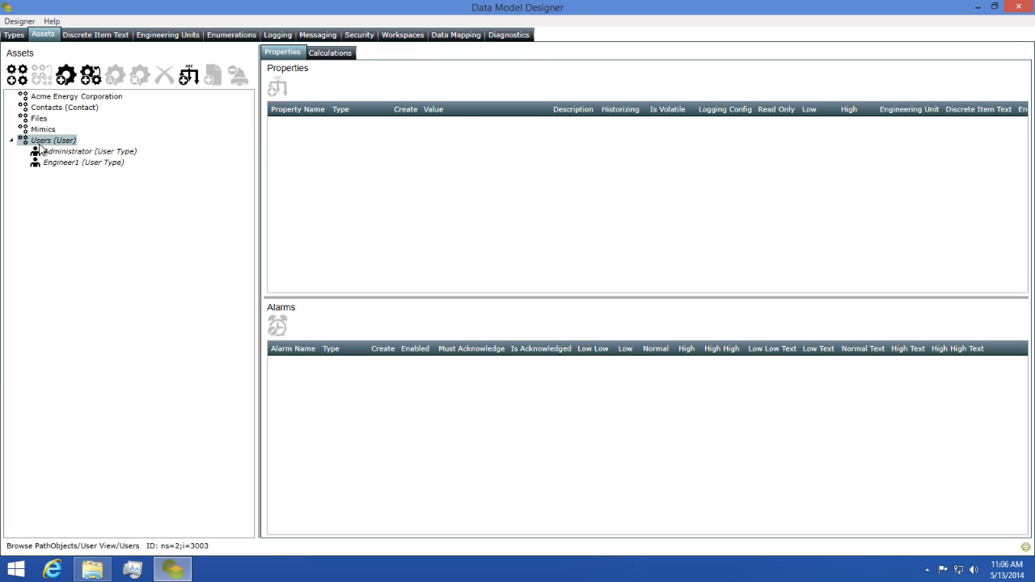